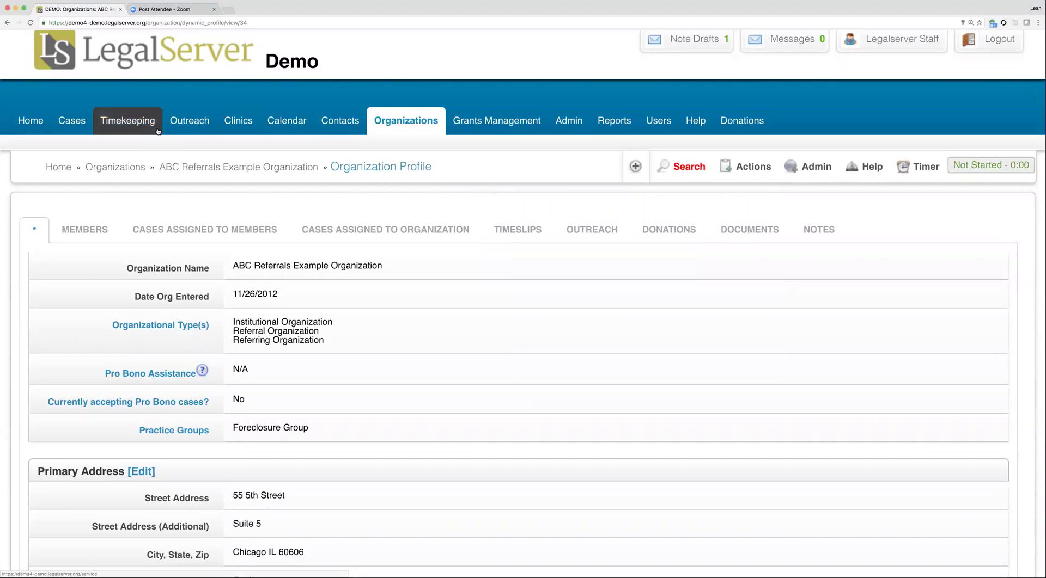
Step: Return from the organization profile to the Home page listing four incomplete tasks
left_click(38, 124)
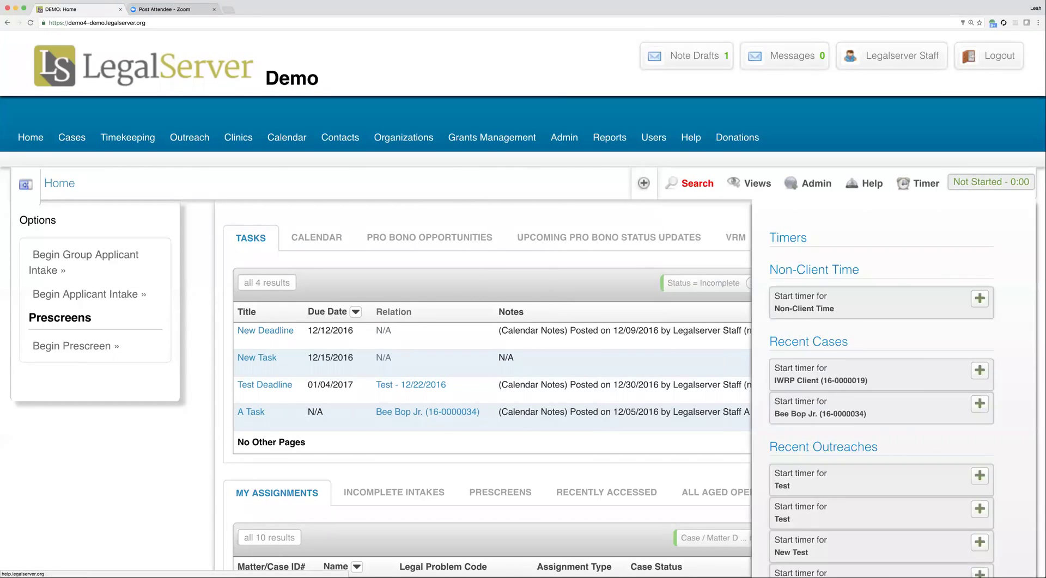
mouse_move(689, 184)
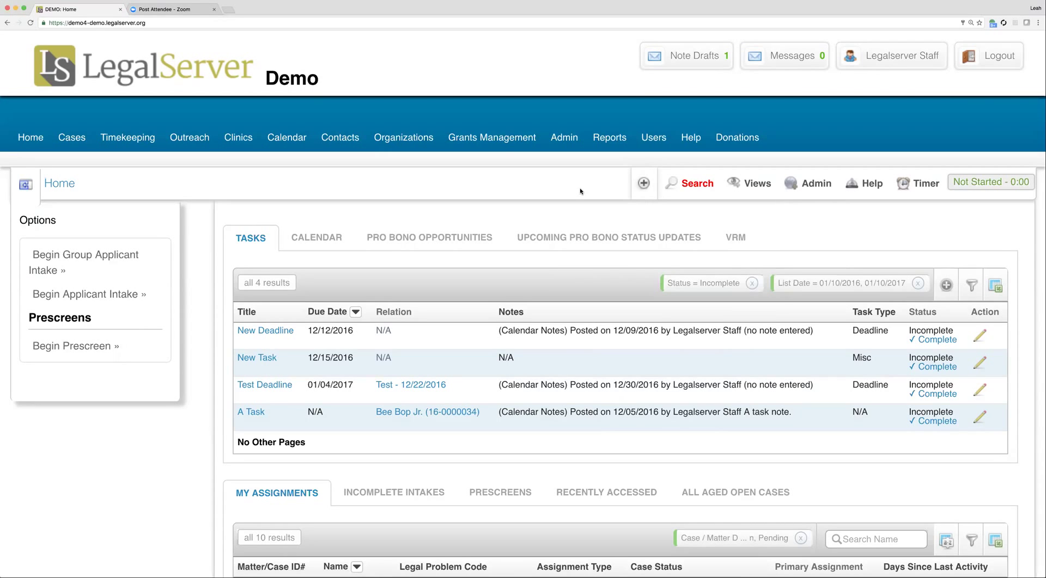
Step: Bring up the Quick Bar's quick-add menu with its Timekeeping add-case-time option
mouse_move(644, 187)
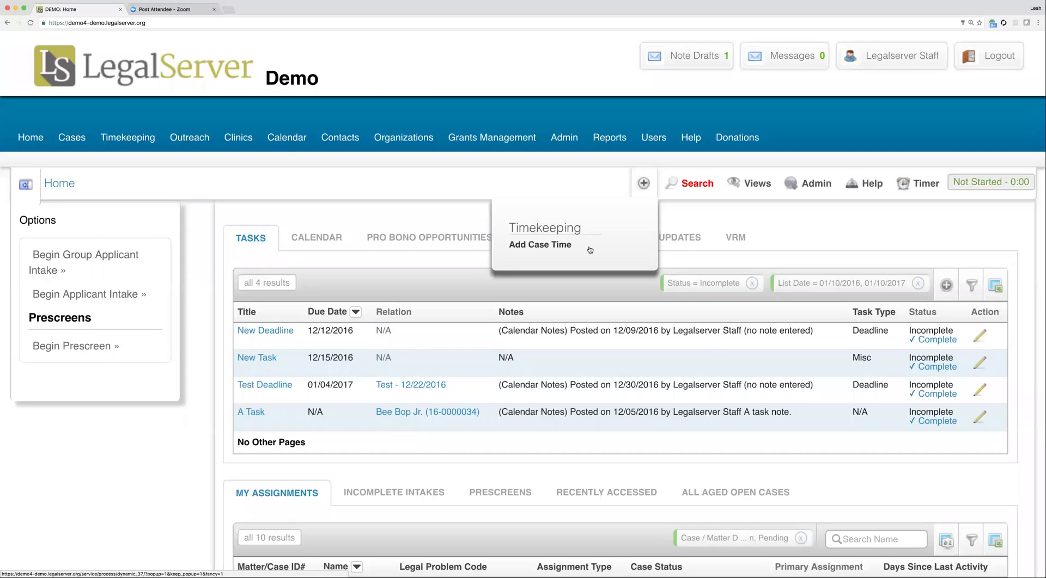
Step: Start a new case timeslip and select the first matching 'test' case
left_click(540, 245)
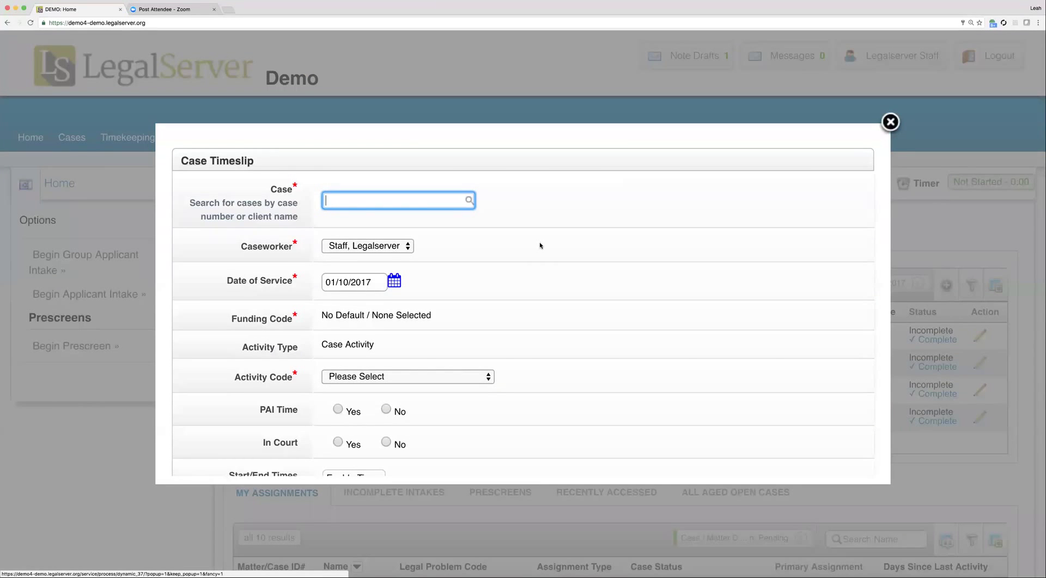
type("test")
key("Return")
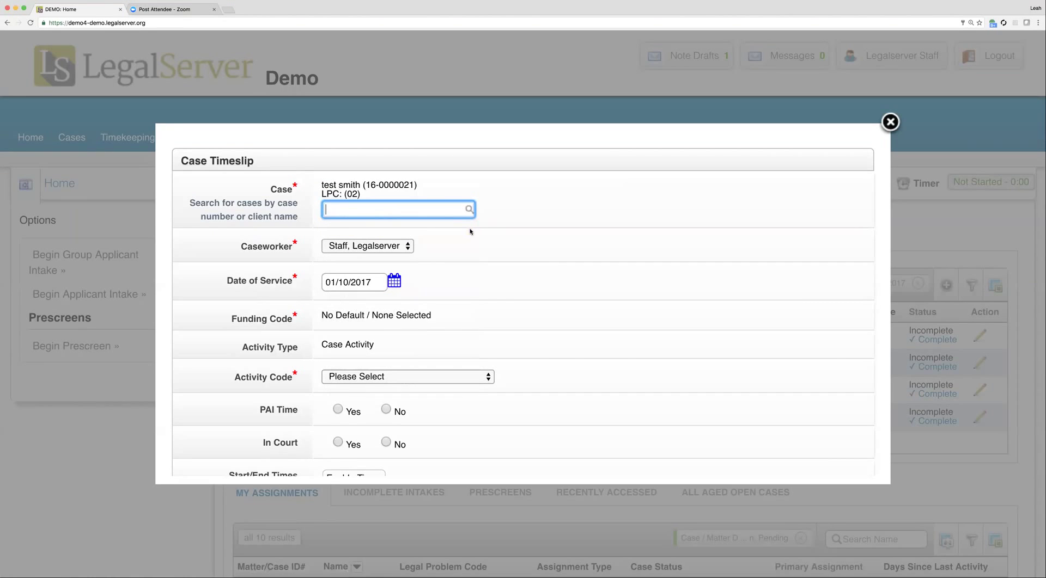
scroll(523, 306, "down", 3)
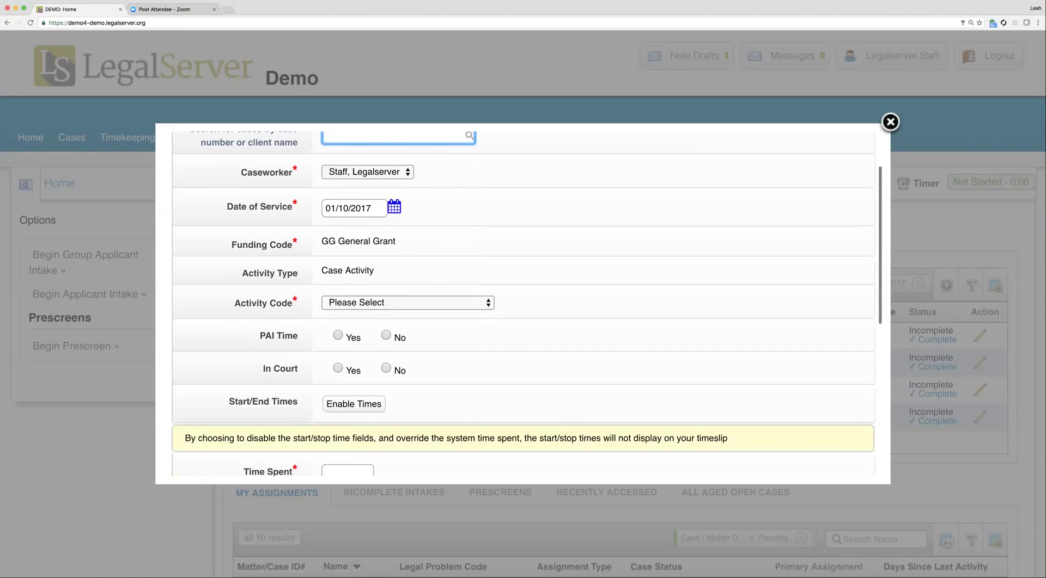
Step: Set the activity code to 1a Interview Client and time spent to 3.00
left_click(407, 302)
key("Down")
key("Return")
scroll(523, 305, "down", 5)
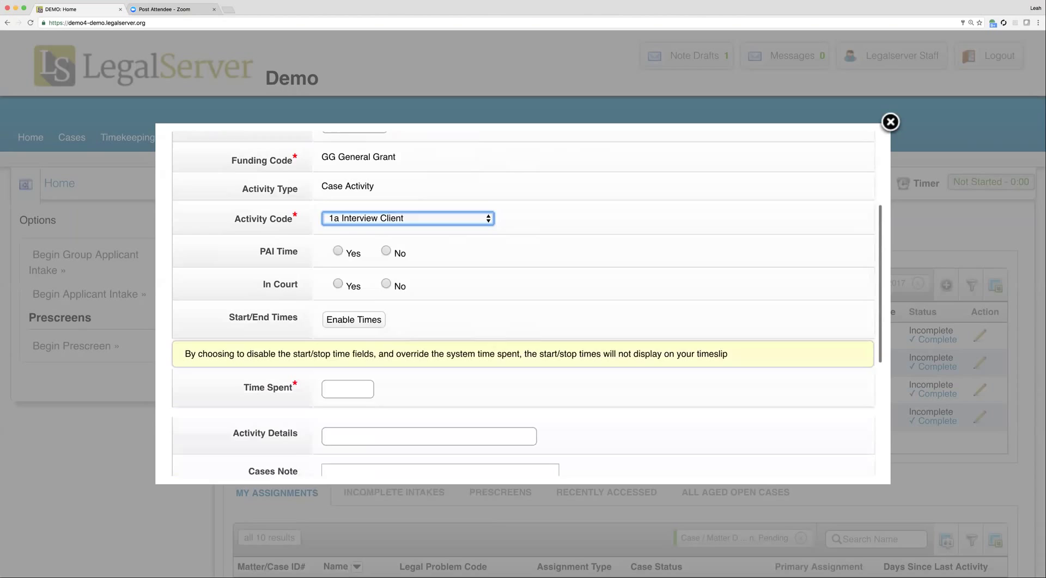
left_click(347, 325)
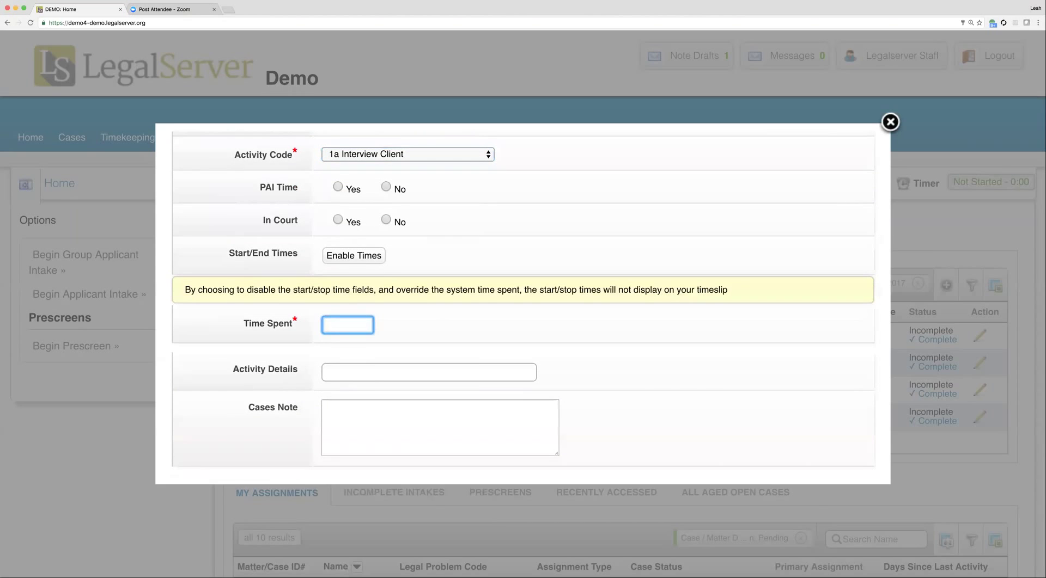
type("3")
left_click(332, 349)
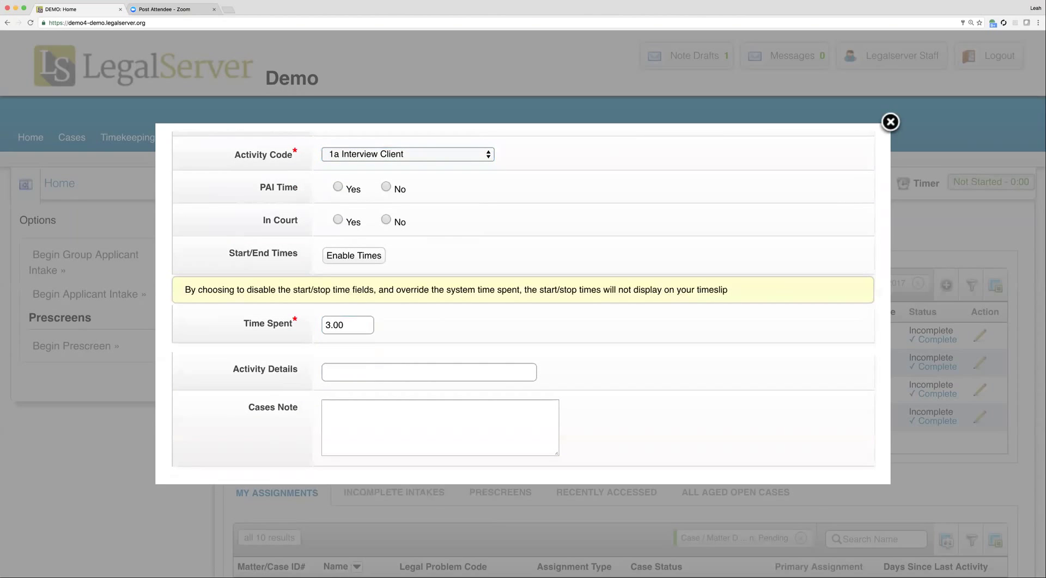
scroll(523, 299, "down", 5)
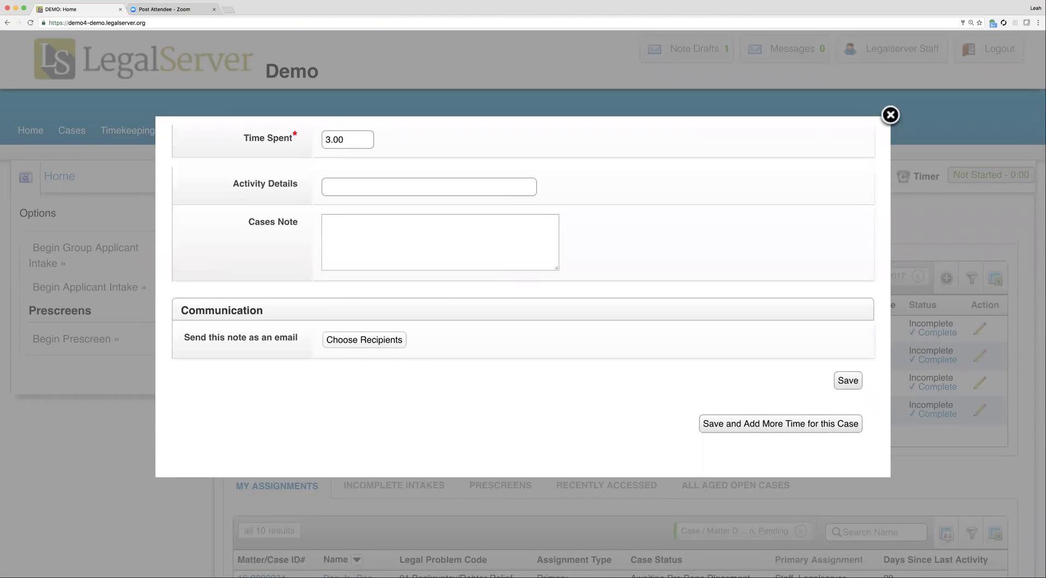
Step: Save the completed timeslip, then dismiss the form back to the Home task list
left_click(848, 380)
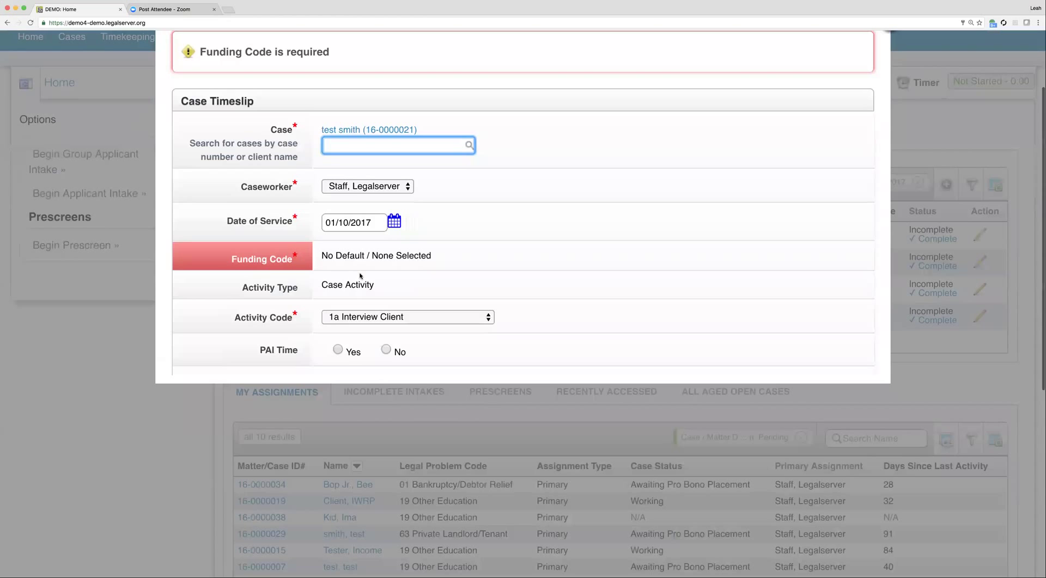
left_click(365, 257)
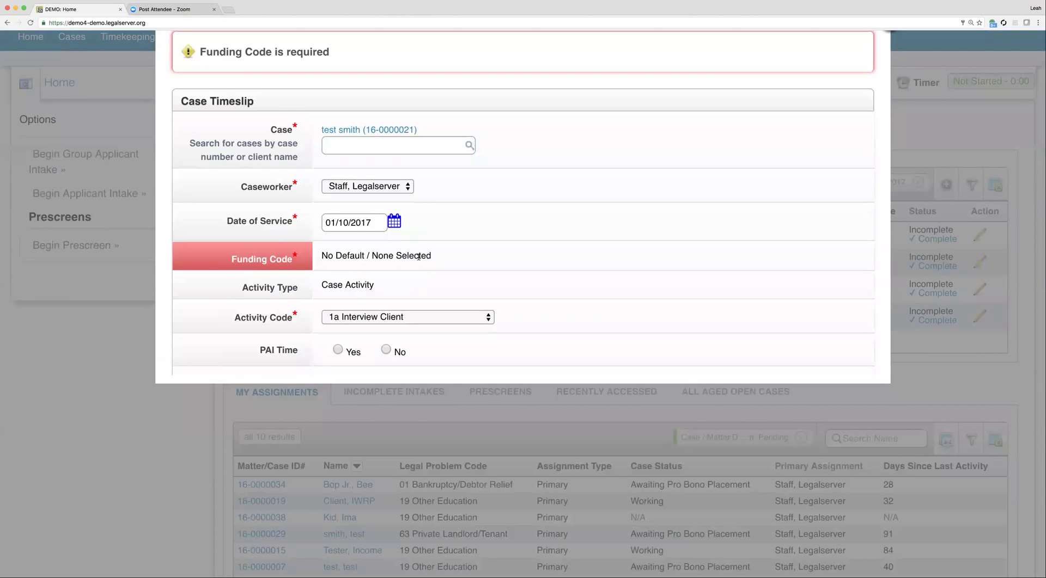
scroll(482, 277, "up", 3)
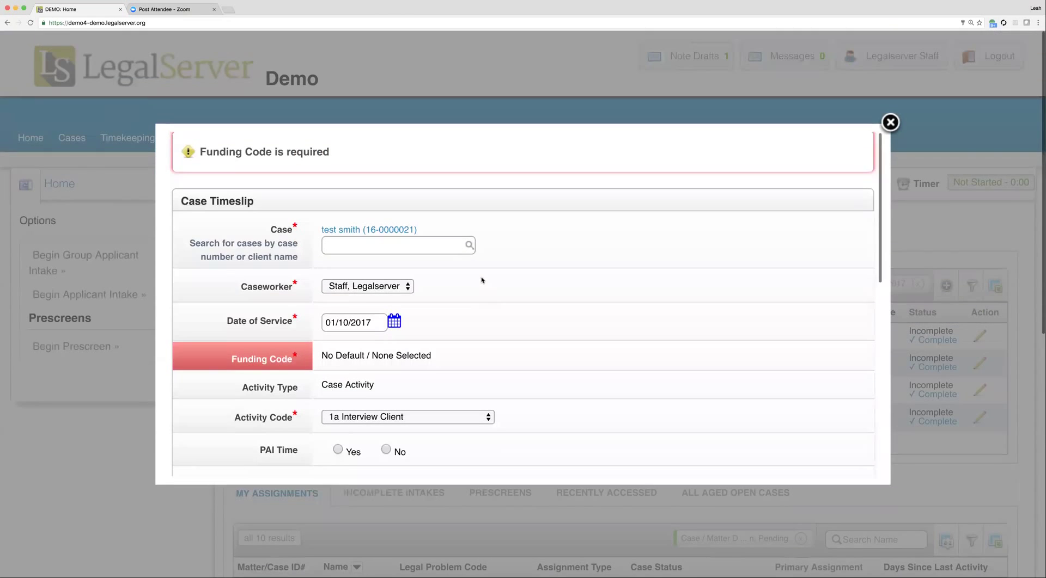
scroll(523, 305, "down", 2)
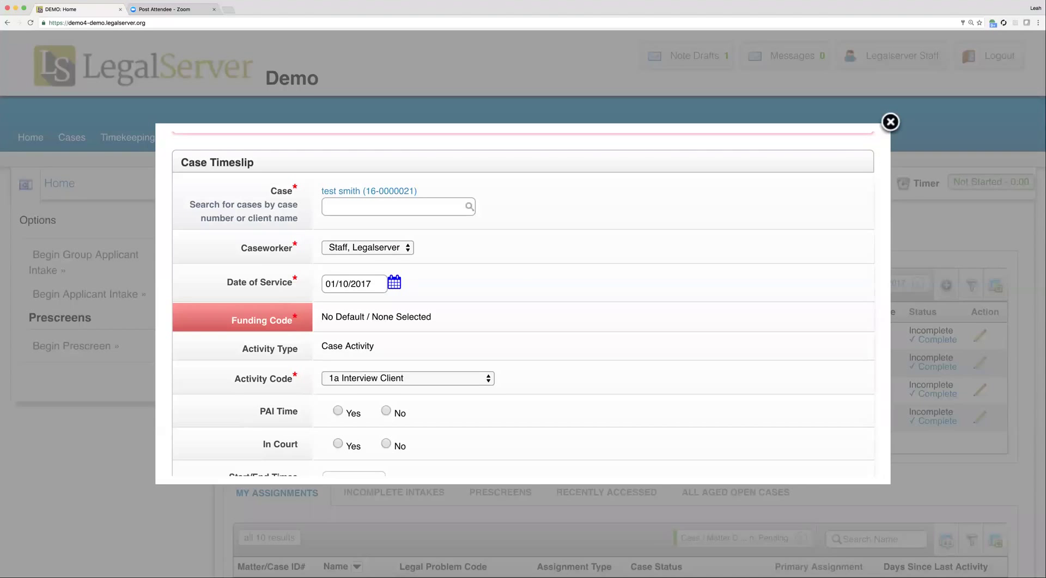
scroll(523, 305, "down", 3)
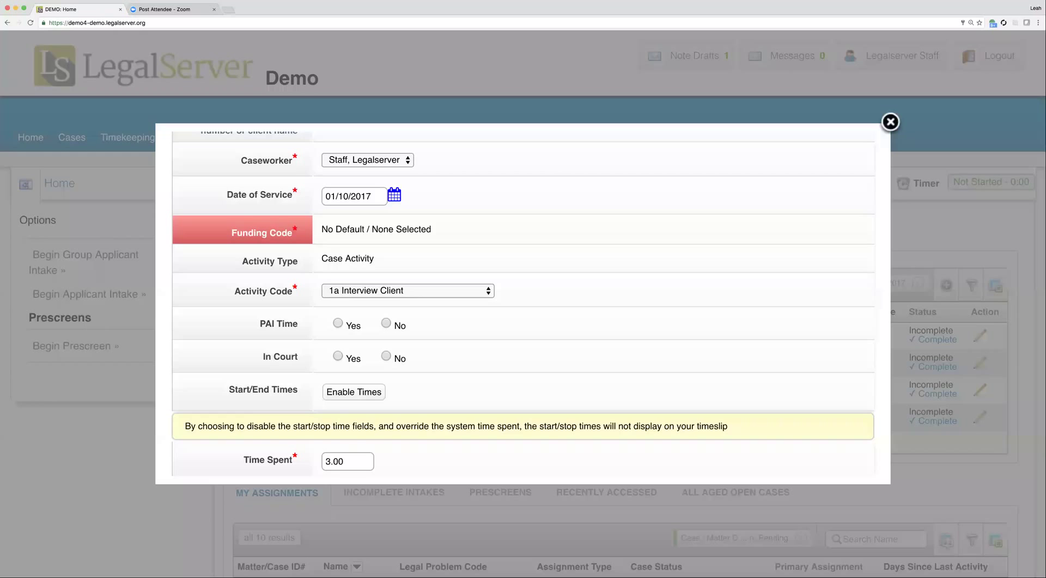
scroll(523, 305, "down", 6)
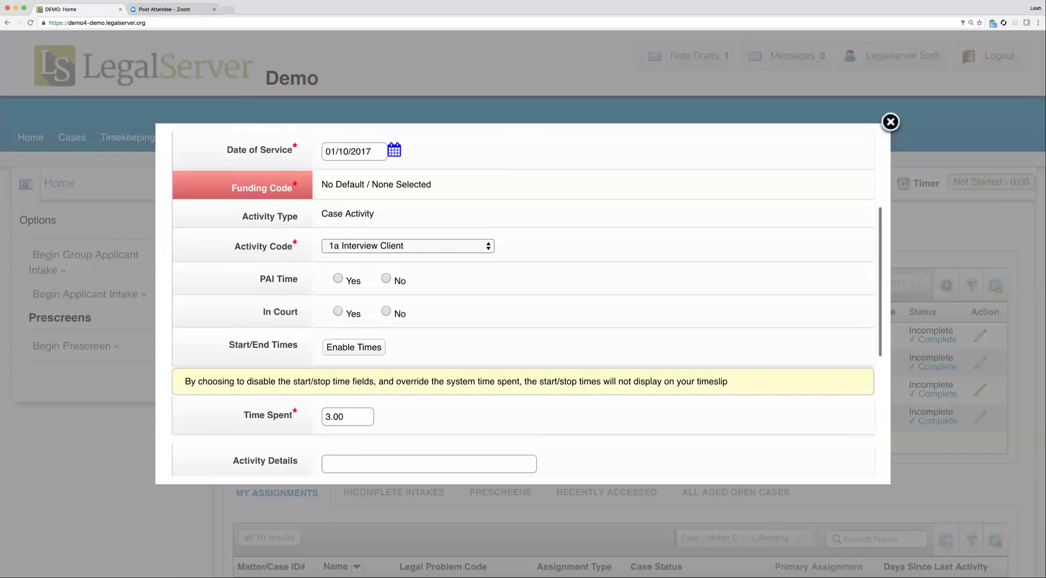
scroll(523, 305, "down", 2)
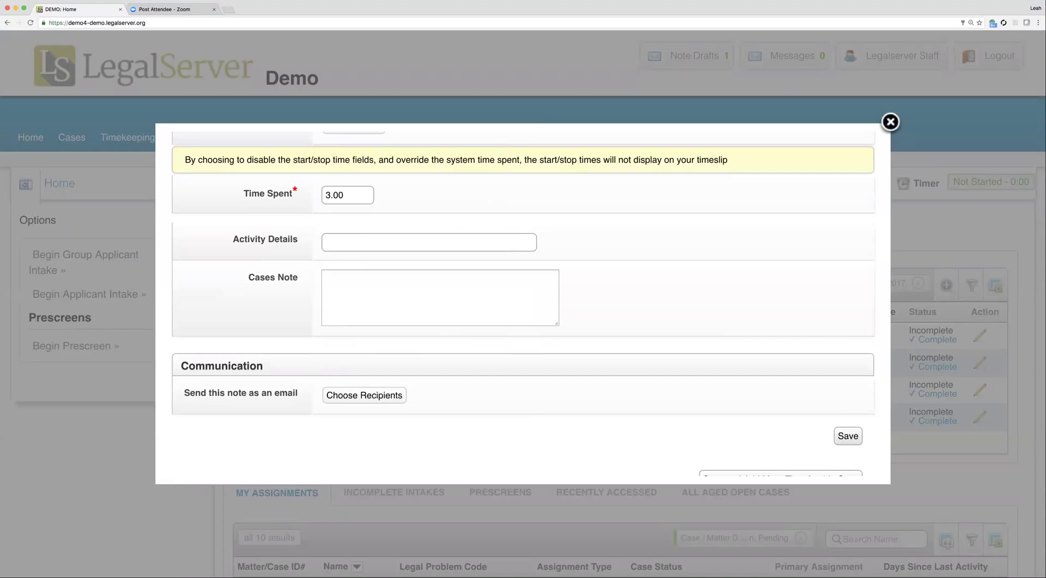
key("Escape")
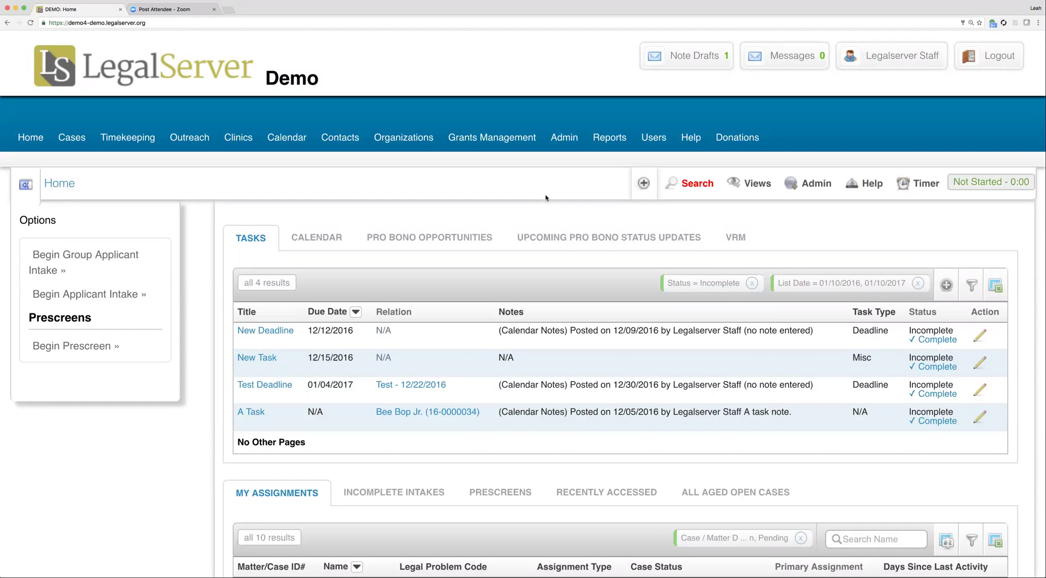
left_click(644, 184)
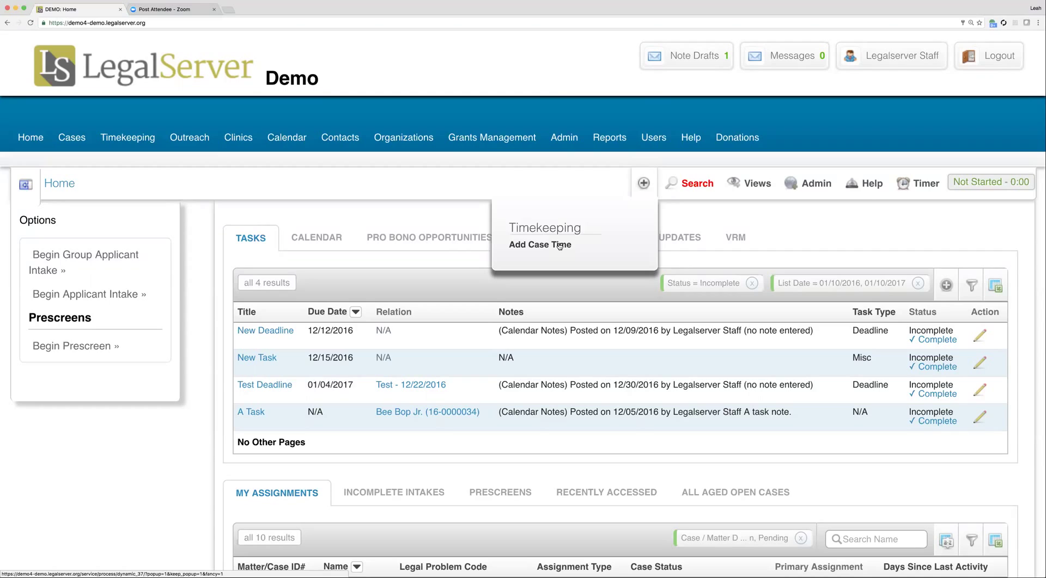
mouse_move(695, 184)
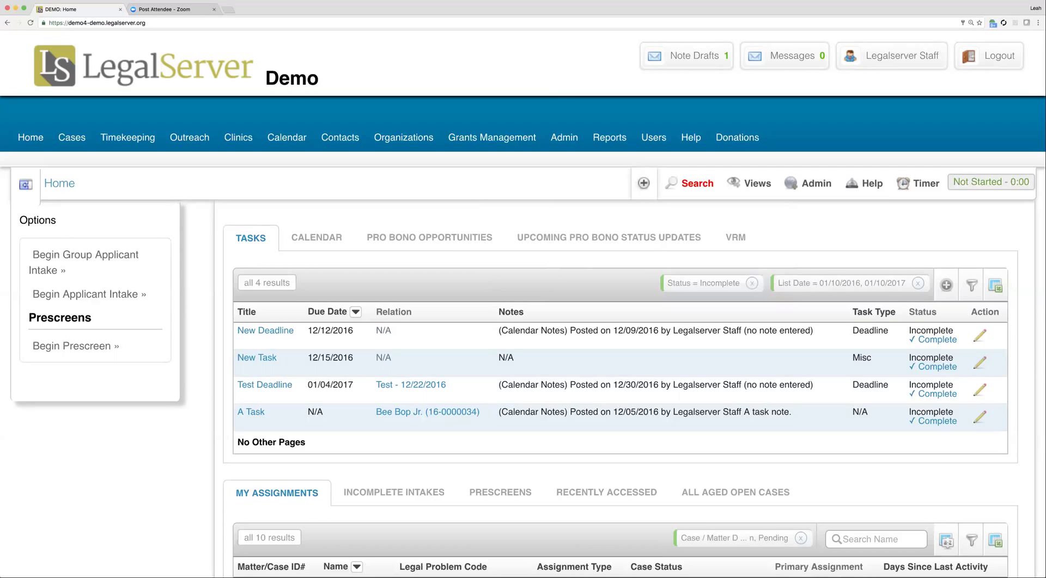
Step: Open Help's Main Help List in a new browser tab, then close the extra help tab
mouse_move(865, 184)
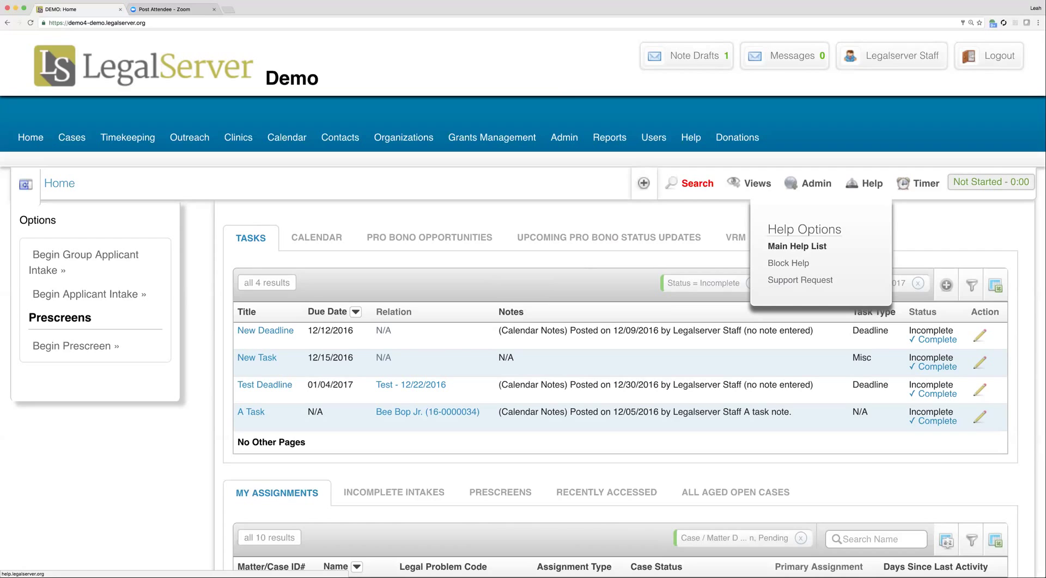
right_click(797, 246)
left_click(833, 256)
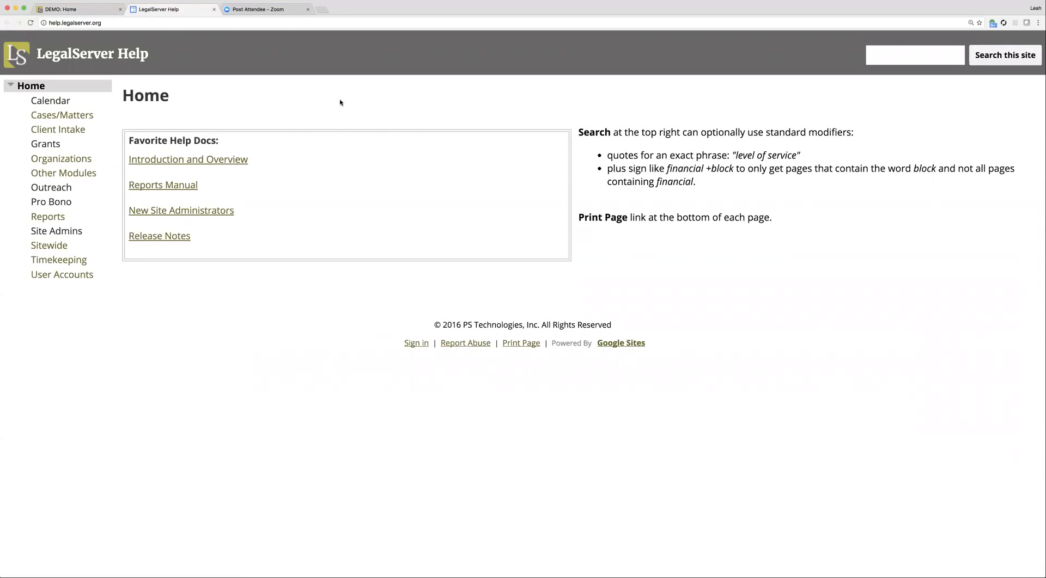
left_click(89, 11)
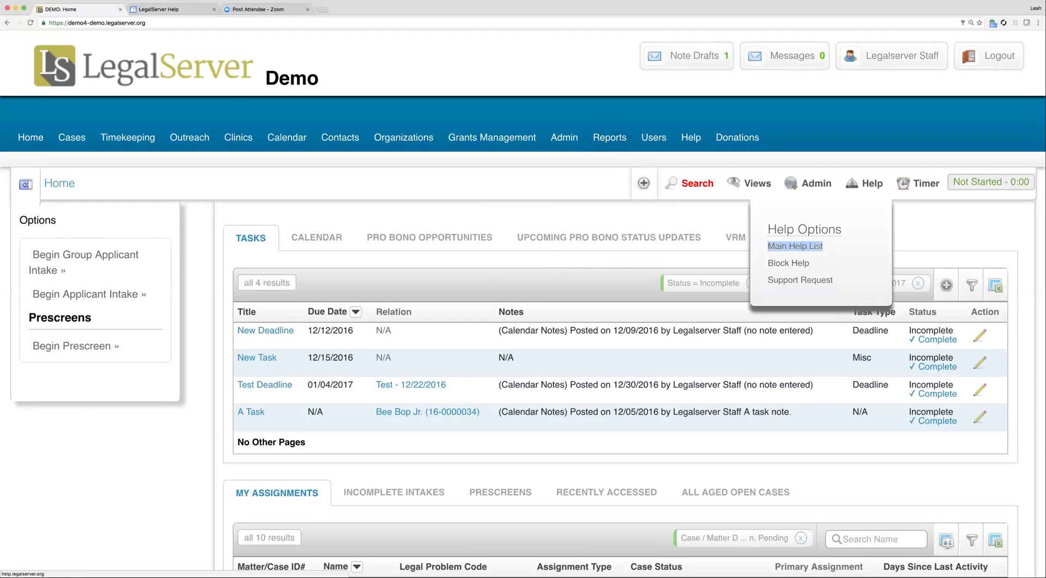
left_click(795, 246)
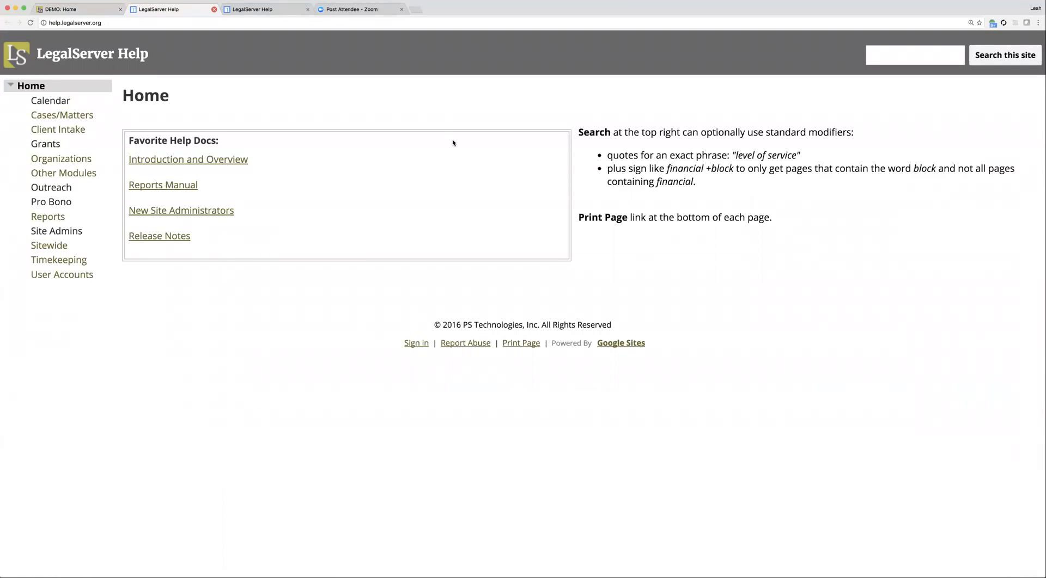
key("super+w")
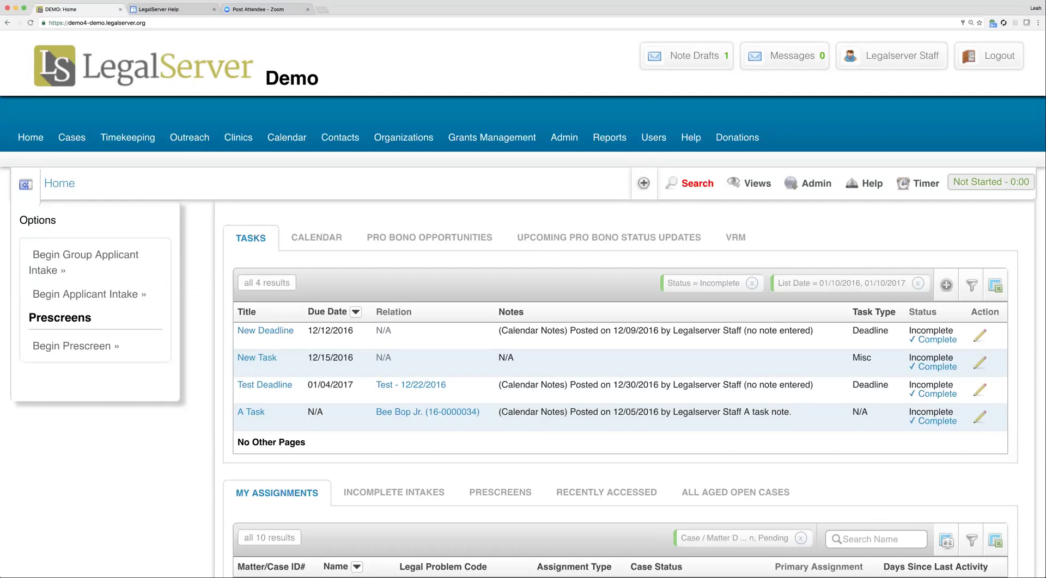
Step: Show the Timers flyout offering Non-Client Time, Recent Cases and Recent Outreaches
left_click(864, 183)
mouse_move(866, 183)
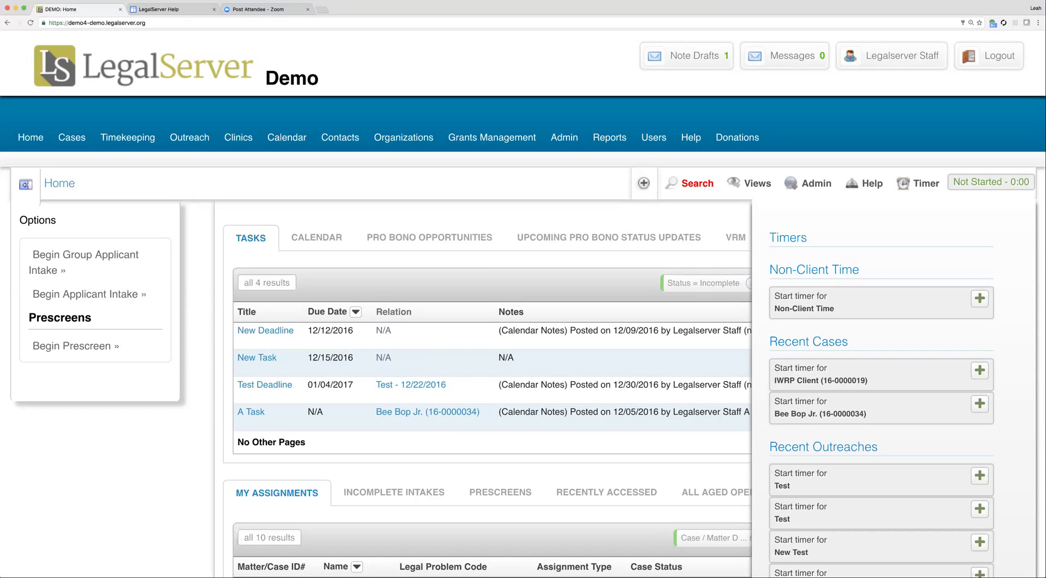
Step: Start a Non-Client Time timer, now listed under Timers running at 0:00
left_click(979, 298)
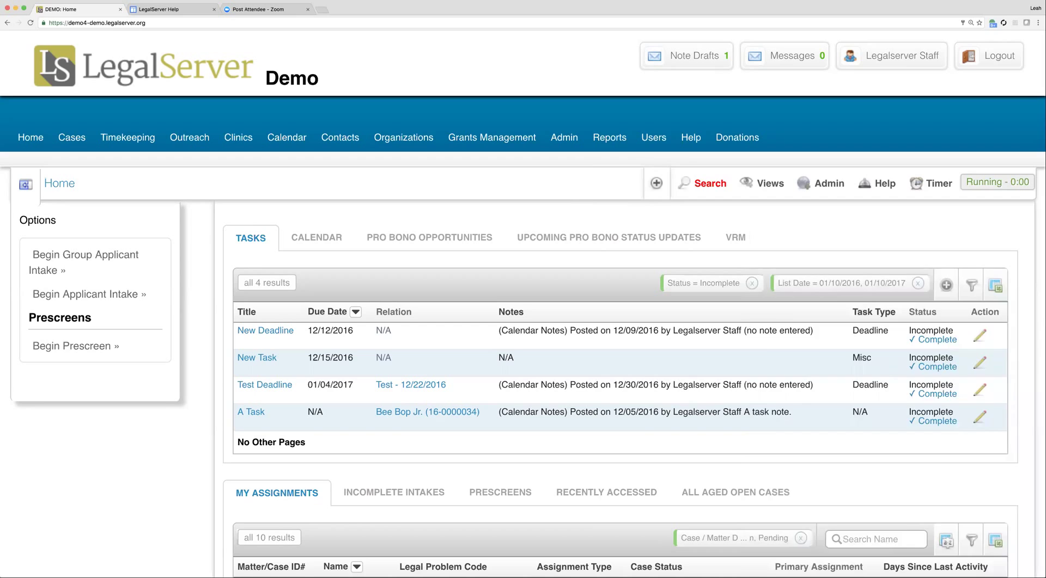
mouse_move(931, 183)
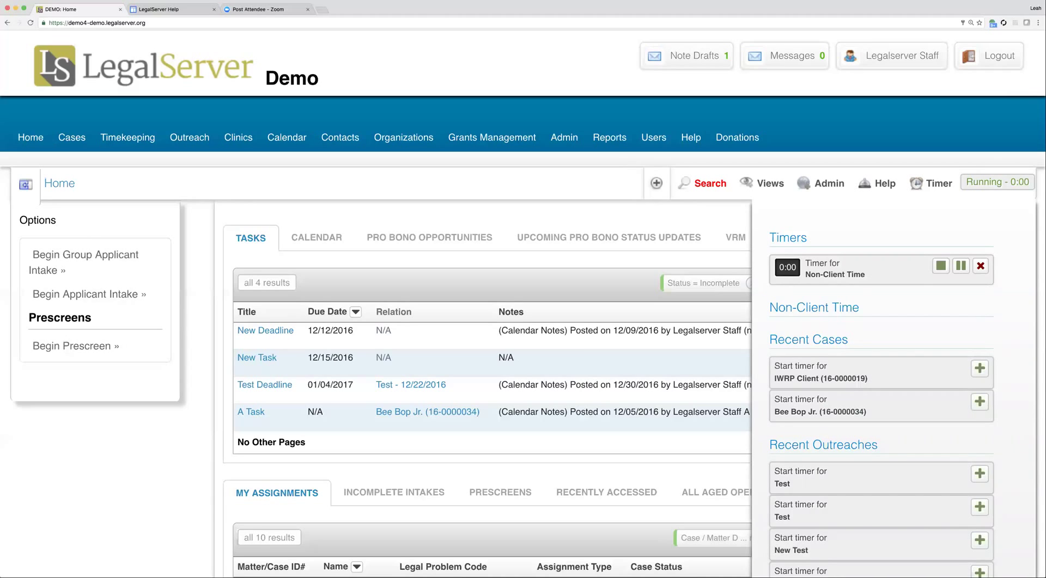
Step: Stop the Non-Client Time timer, opening an Other Time timeslip dated 01/10/2017
left_click(940, 266)
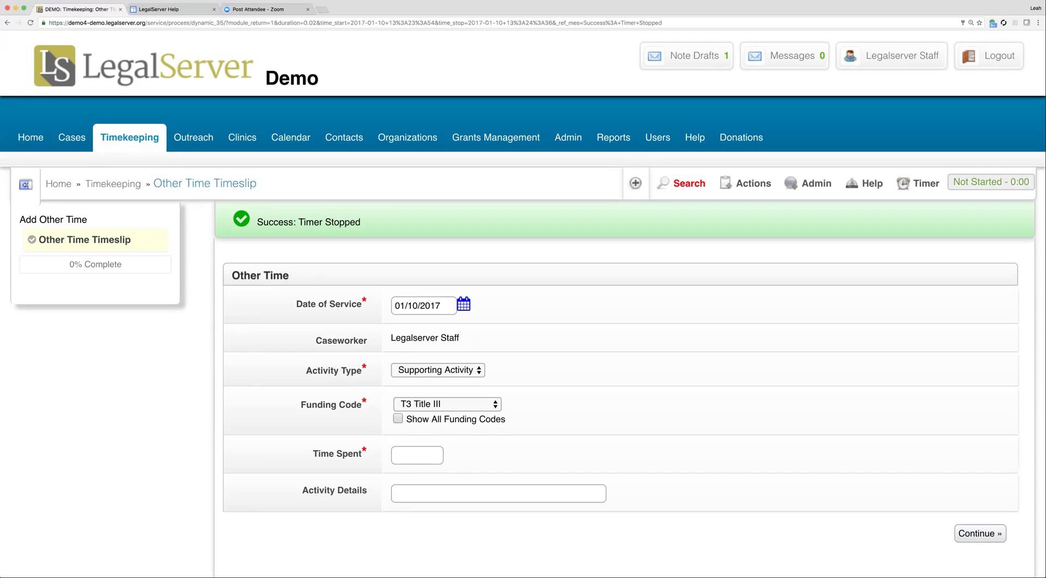
scroll(523, 305, "down", 2)
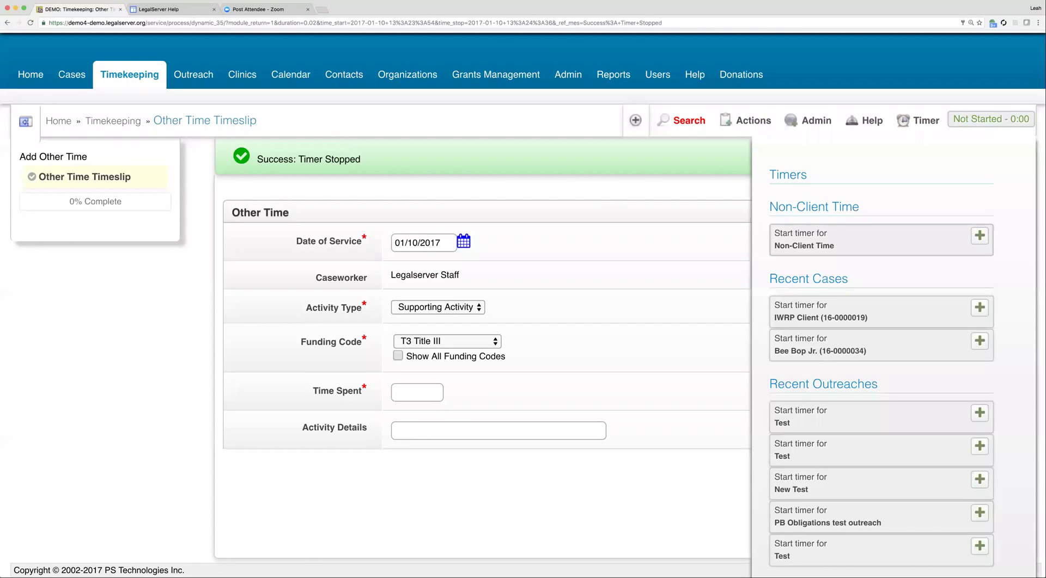
Step: Start a new Non-Client Time timer and a timer for the second recent case
left_click(980, 235)
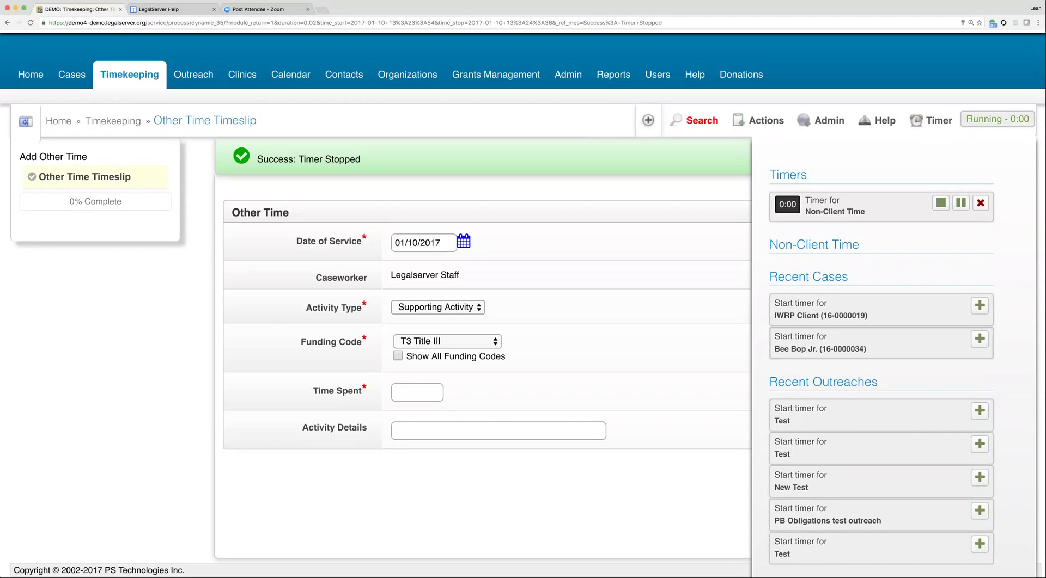
left_click(979, 339)
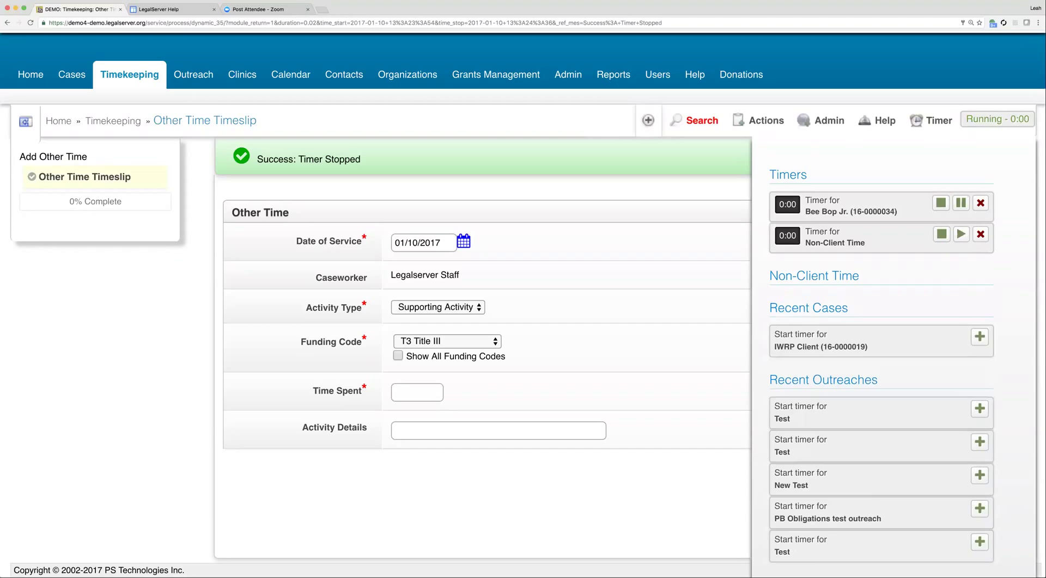